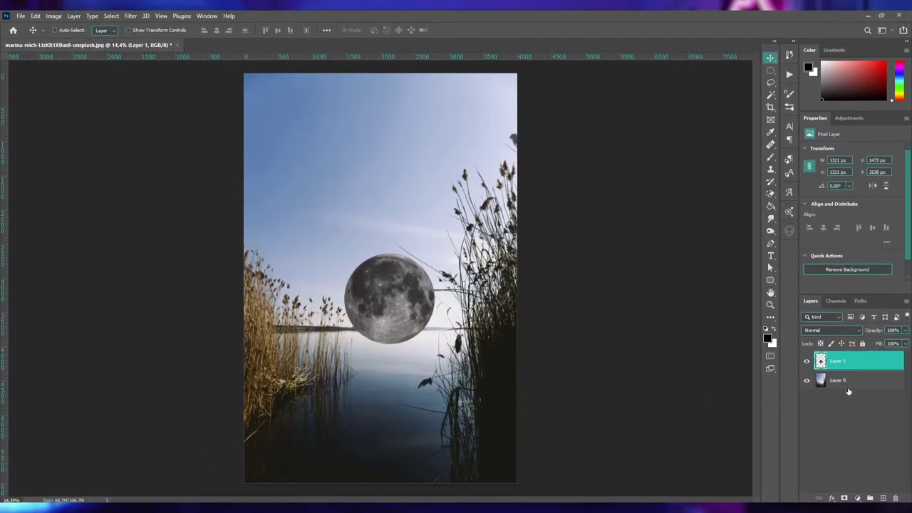
Nudge the Layer 1 moon slightly up and right onto the lake's horizon line
click(848, 384)
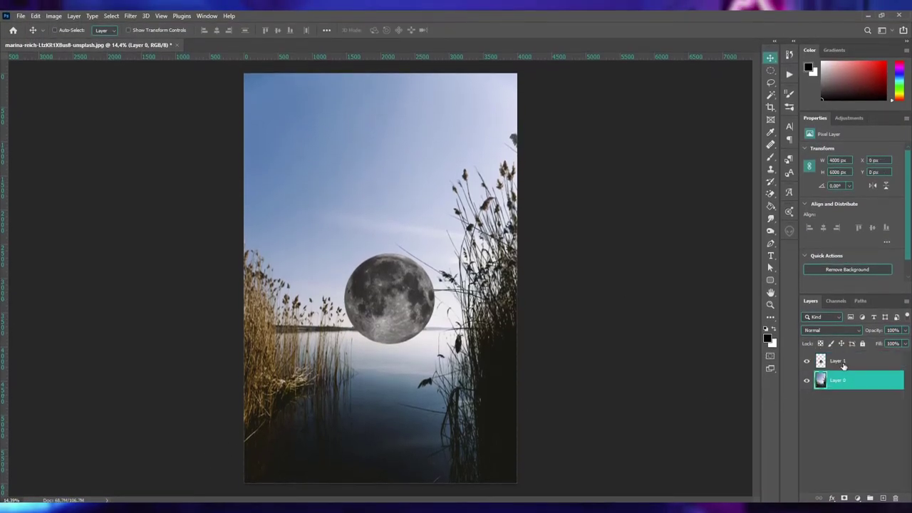
click(843, 365)
mouse_move(438, 328)
mouse_down()
mouse_move(518, 321)
mouse_move(330, 435)
mouse_move(242, 171)
mouse_move(507, 191)
mouse_move(338, 347)
mouse_move(392, 290)
mouse_up()
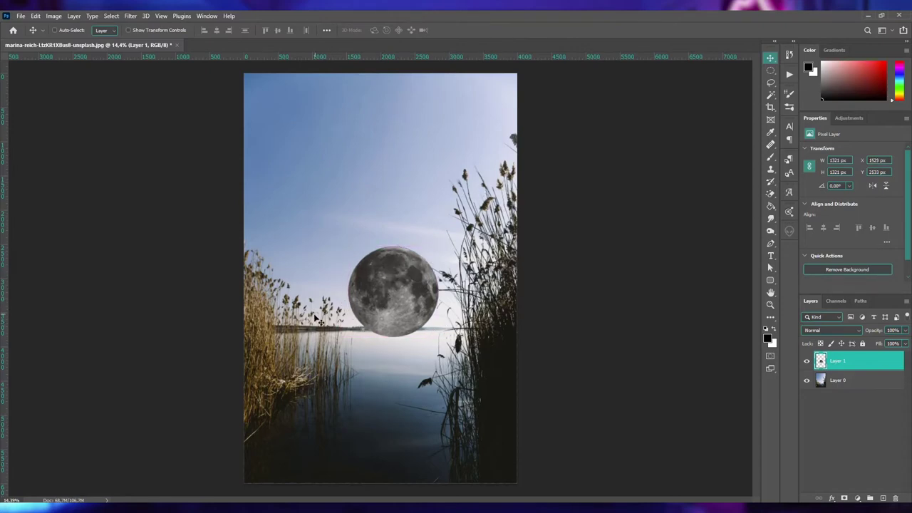
Load the Blue copy channel as a selection and add it as Layer 1's mask
click(835, 301)
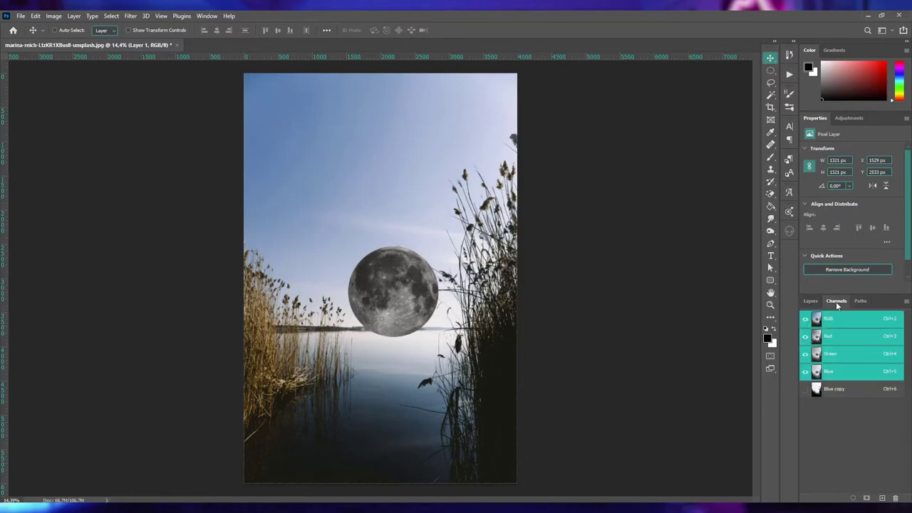
ctrl+click(817, 388)
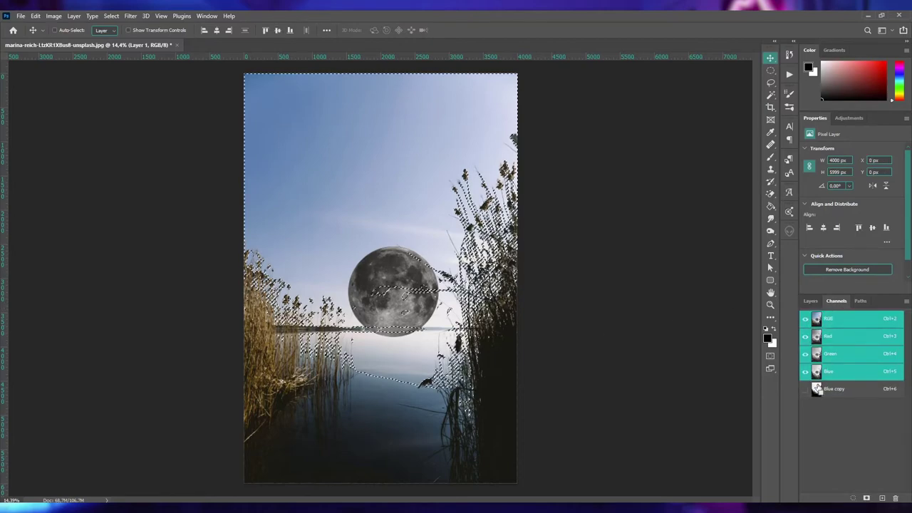
click(810, 301)
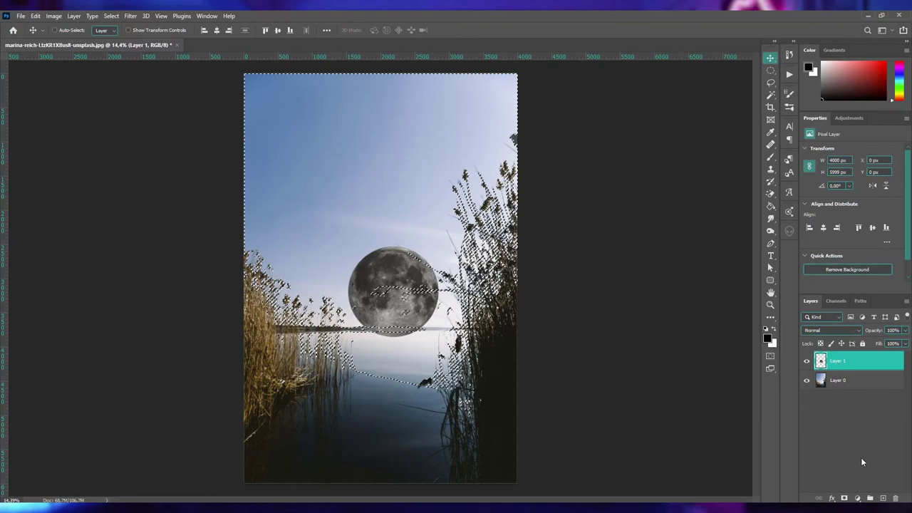
click(844, 498)
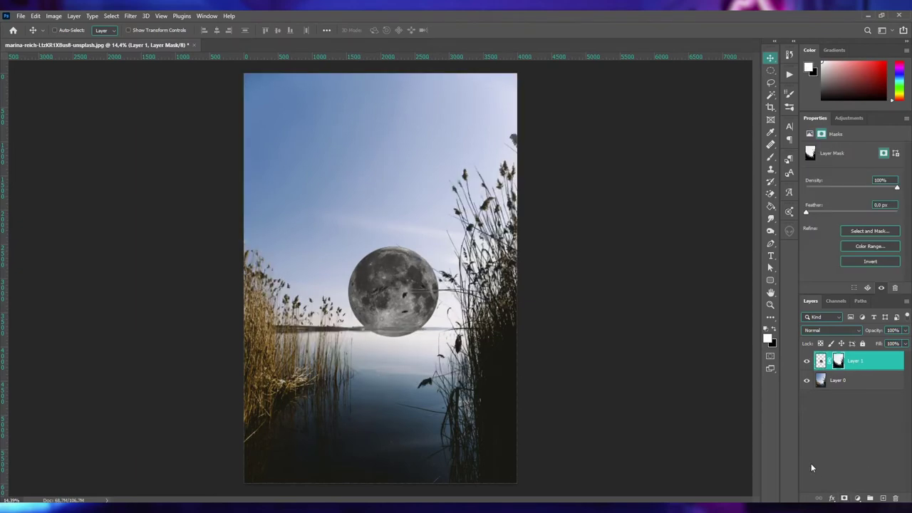
click(836, 301)
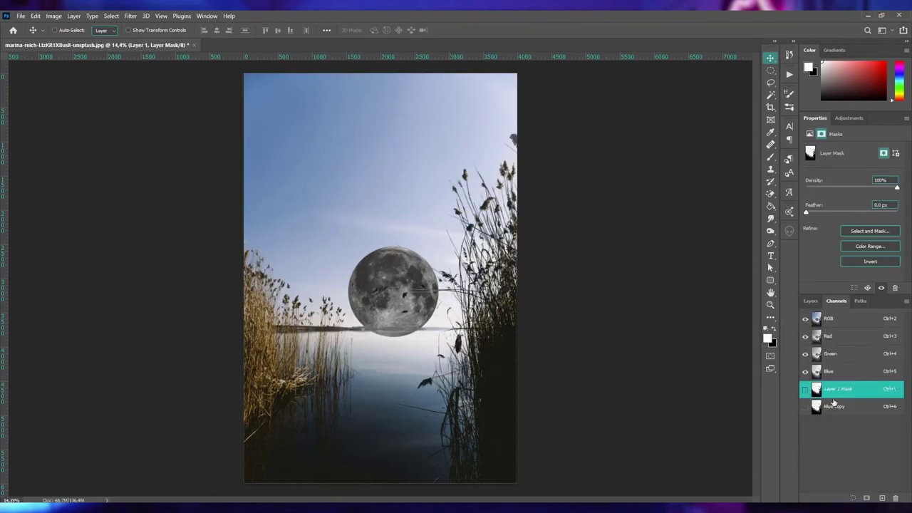
click(809, 301)
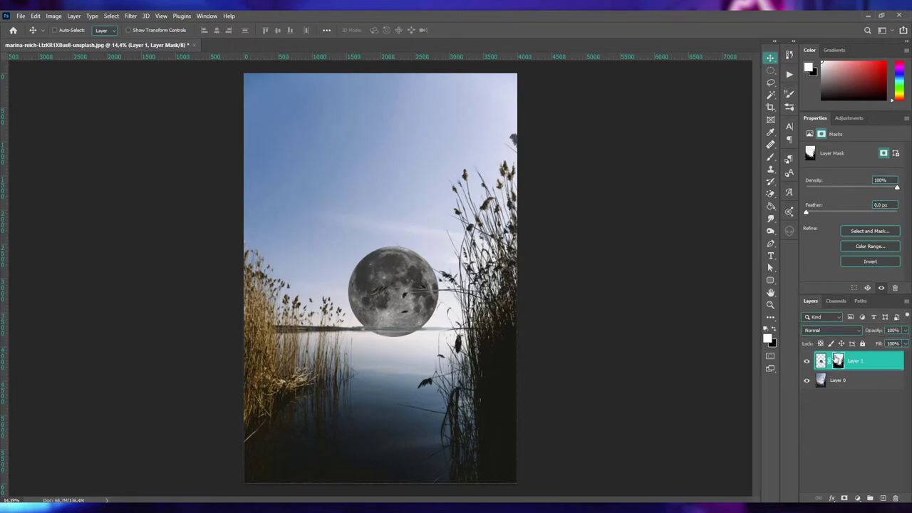
Paint white on the Layer 1 mask along the moon's bottom edge, restoring it
key(b)
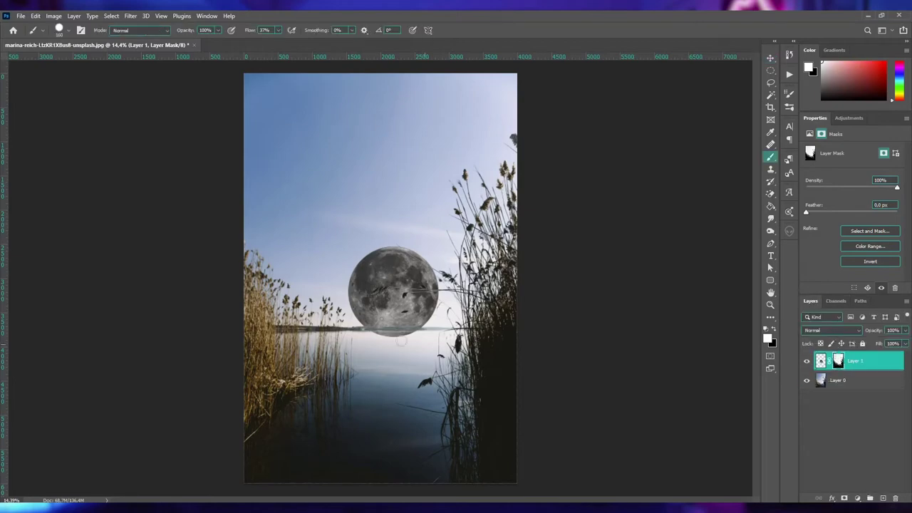
scroll(384, 317, up, 10)
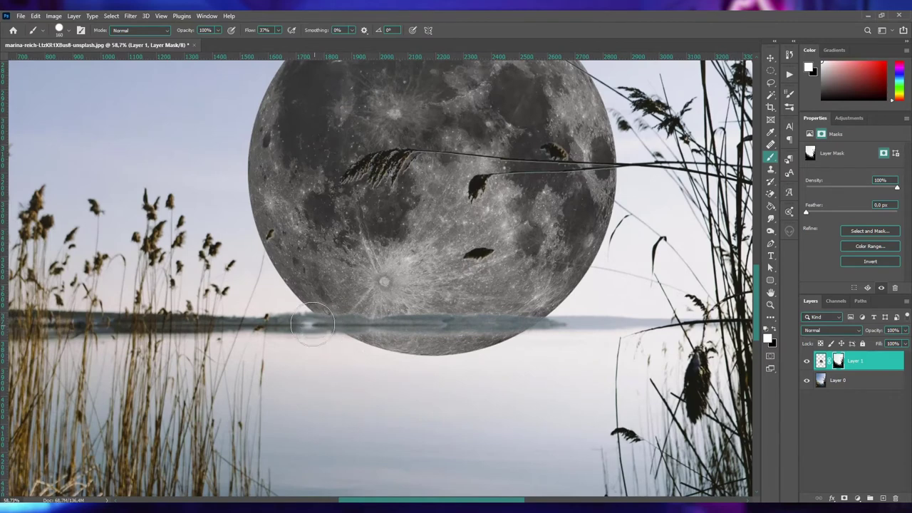
mouse_move(347, 338)
mouse_down()
mouse_move(419, 341)
mouse_move(505, 277)
mouse_move(544, 333)
mouse_up()
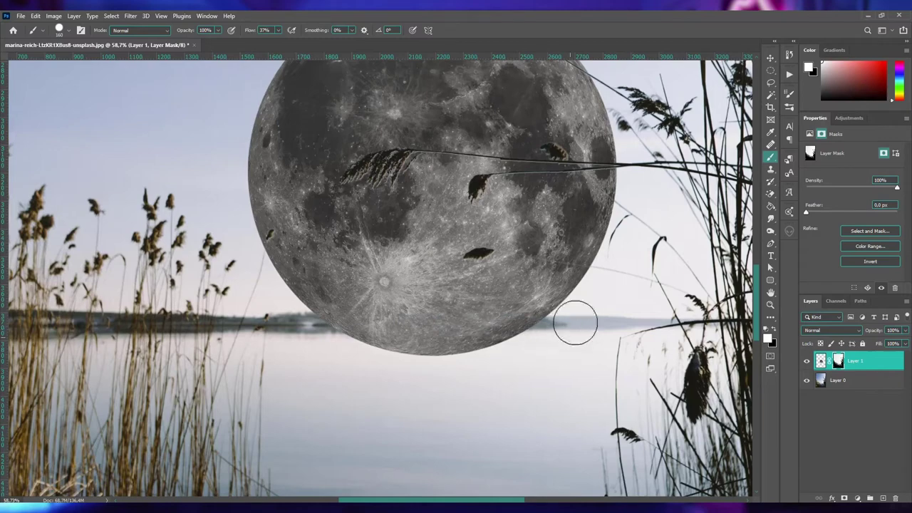
key(v)
key(ctrl+0)
scroll(459, 306, down, 2)
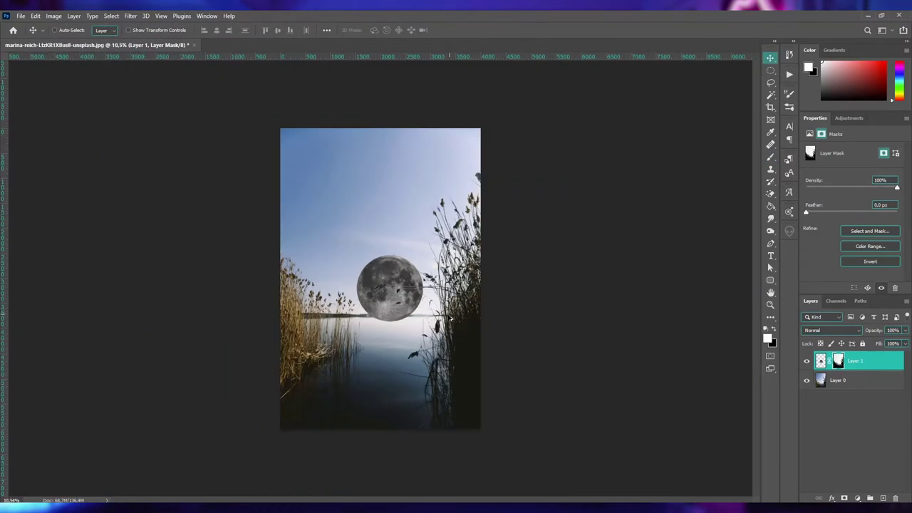
scroll(452, 314, up, 1)
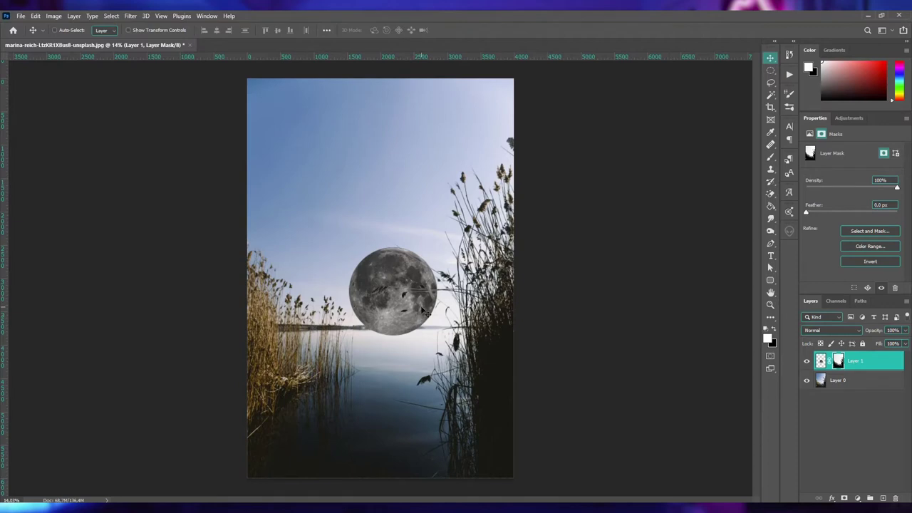
click(884, 363)
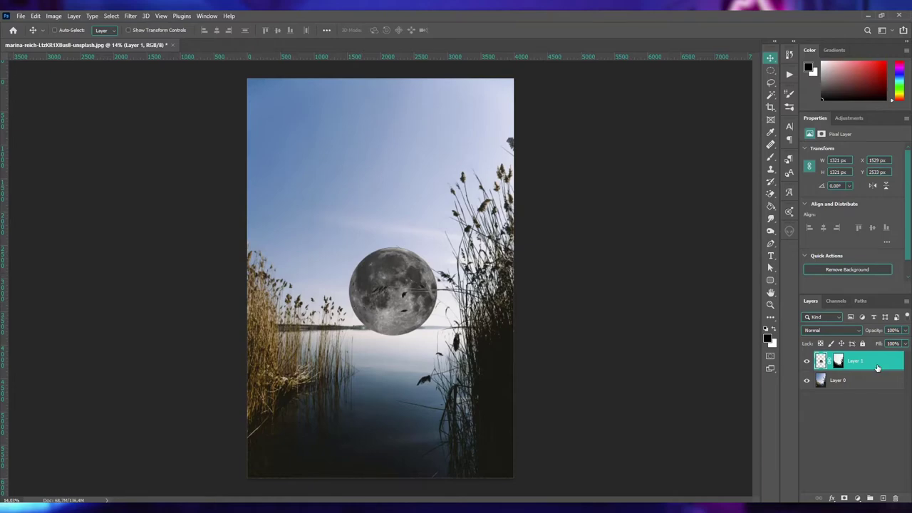
mouse_move(440, 314)
mouse_down()
mouse_move(353, 243)
mouse_move(479, 289)
mouse_move(374, 235)
mouse_move(383, 220)
mouse_up()
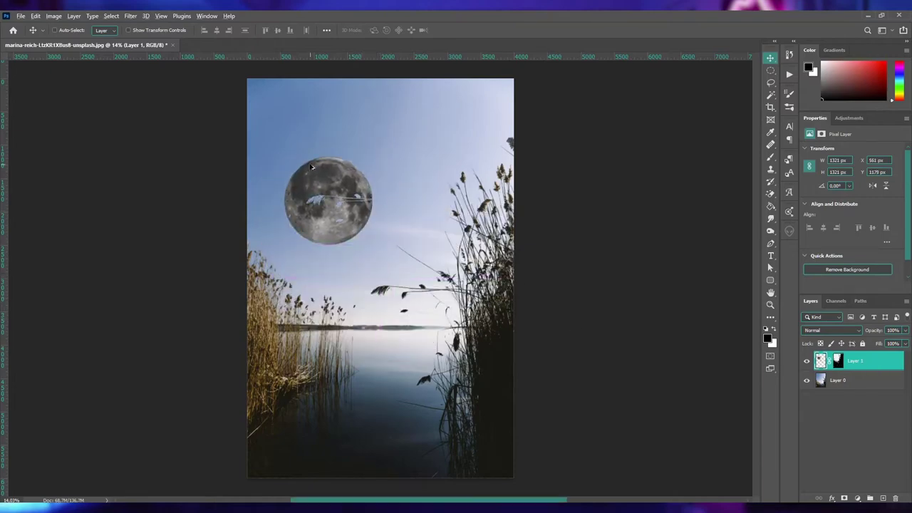
scroll(356, 214, up, 5)
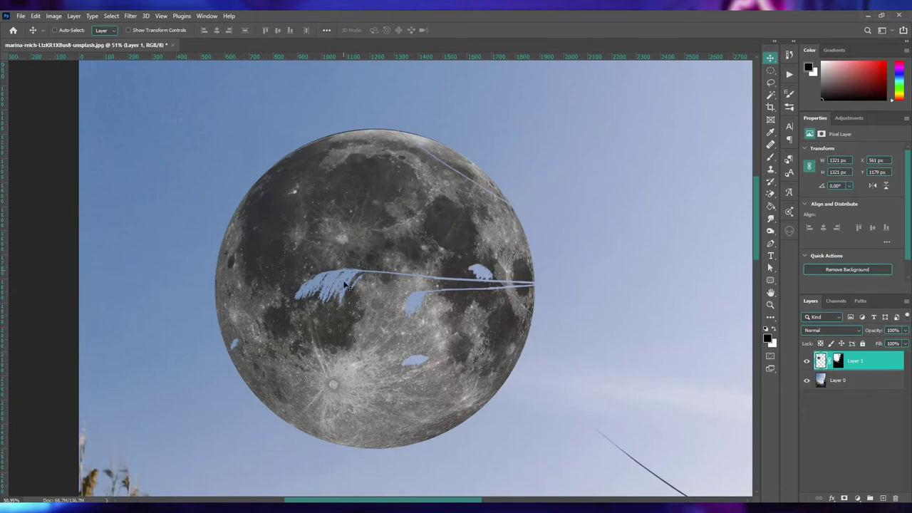
scroll(340, 281, down, 3)
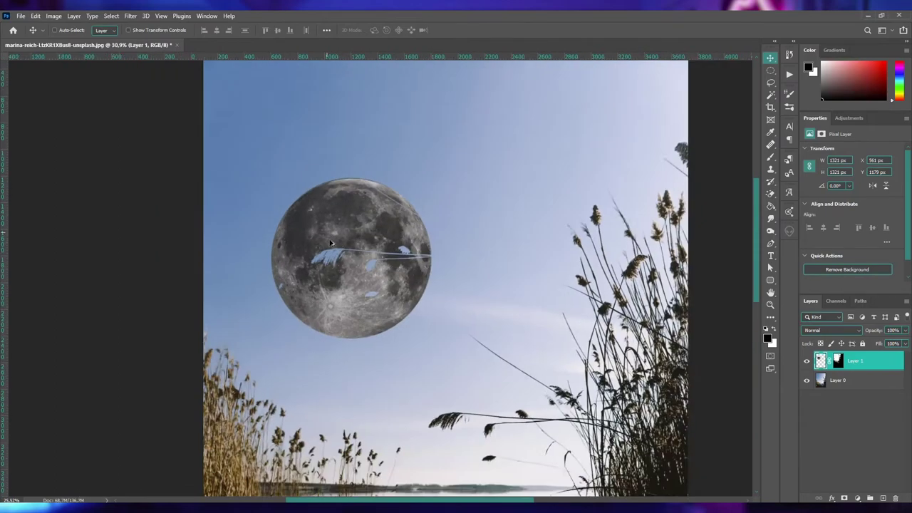
scroll(341, 281, down, 2)
drag(317, 194, 381, 273)
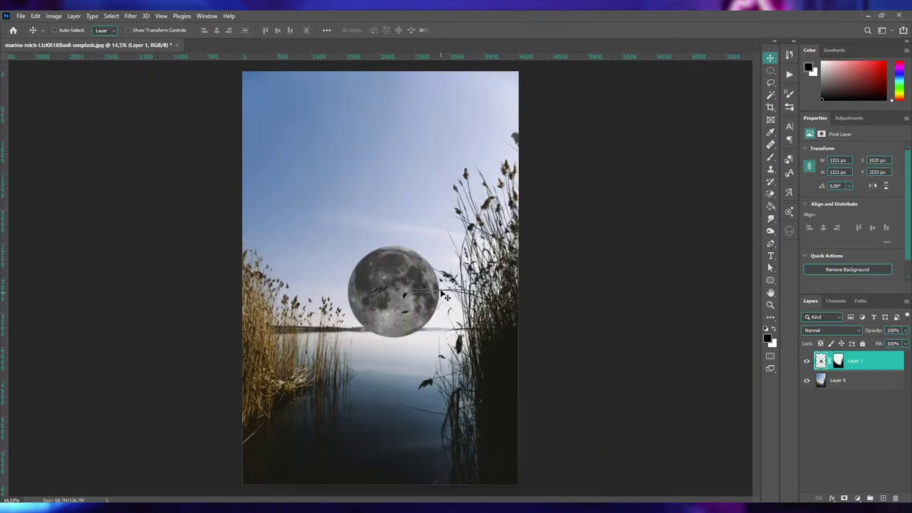
Duplicate the moon, shift the copy left, and give it Layer 1's reed mask
key(ctrl+j)
right_click(837, 361)
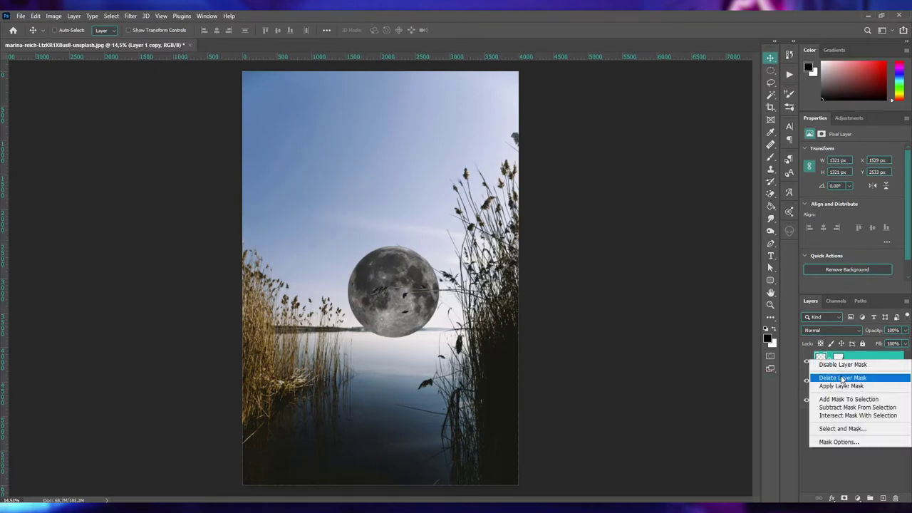
click(842, 379)
drag(411, 326, 380, 328)
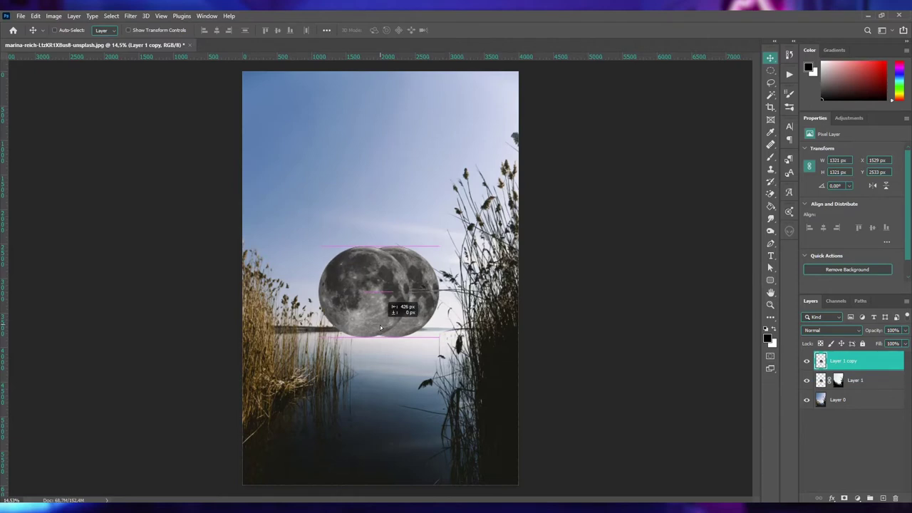
ctrl+click(838, 379)
drag(837, 380, 838, 362)
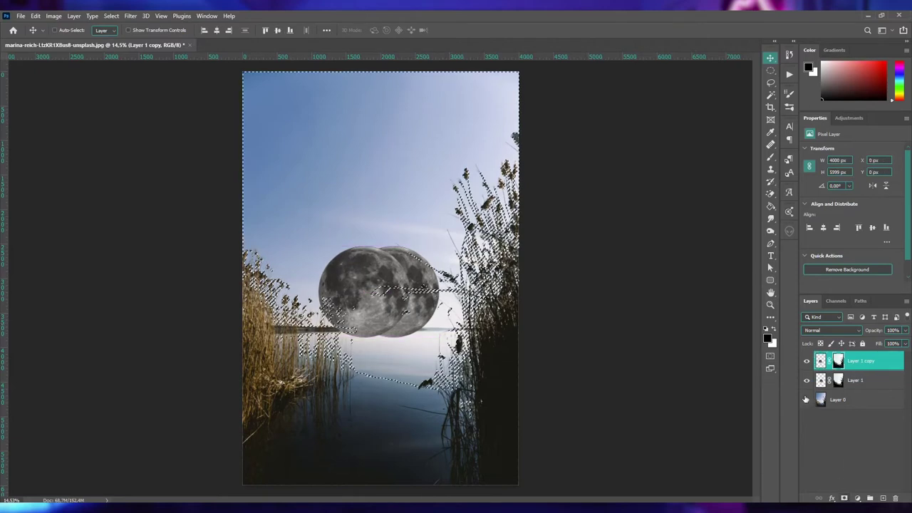
key(ctrl+d)
Delete the Layer 1 copy duplicate after briefly deleting and restoring Layer 1
click(807, 380)
click(867, 379)
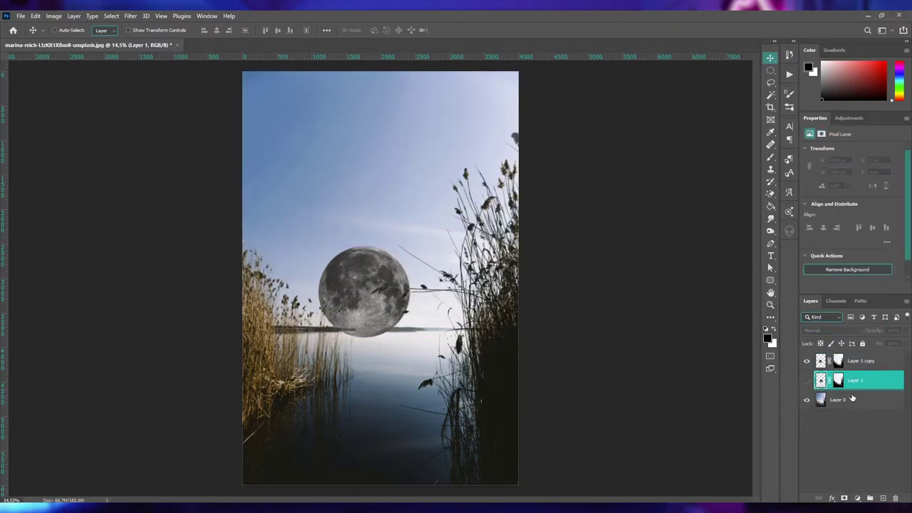
scroll(342, 331, up, 5)
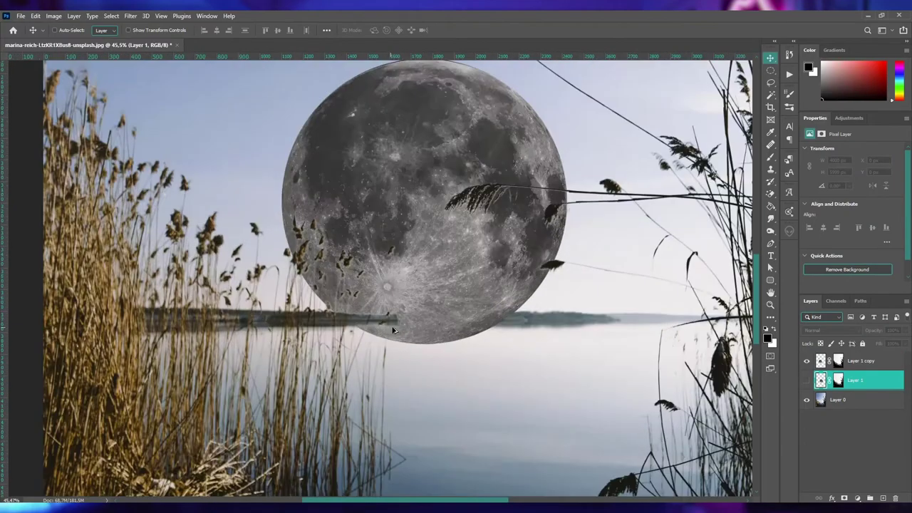
scroll(373, 358, down, 2)
scroll(336, 322, down, 2)
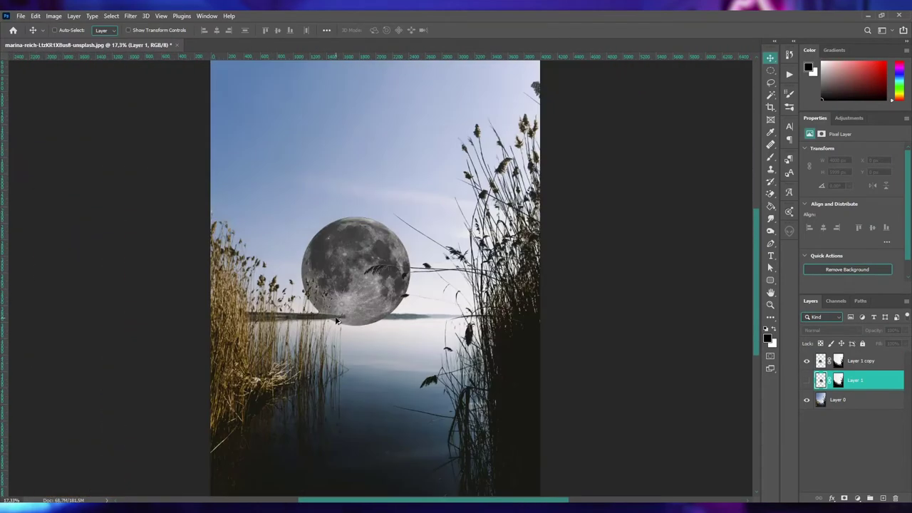
scroll(337, 322, down, 1)
click(807, 361)
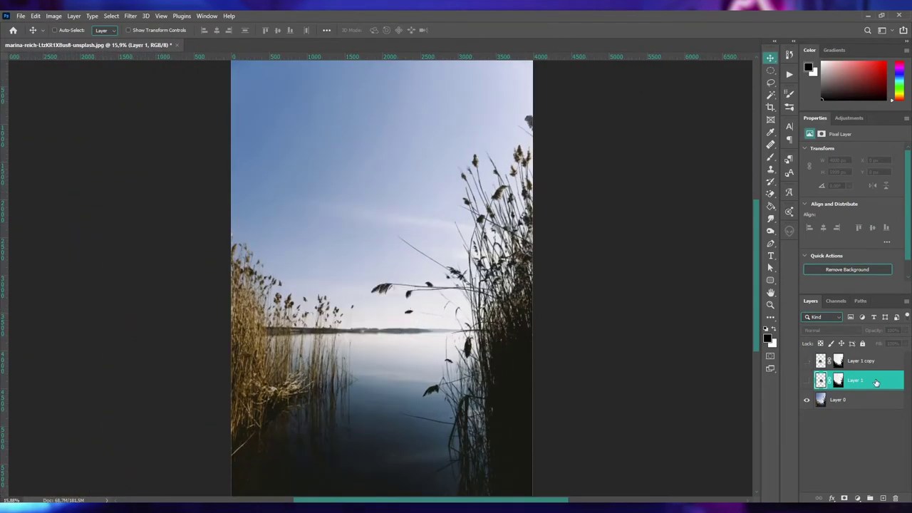
key(Delete)
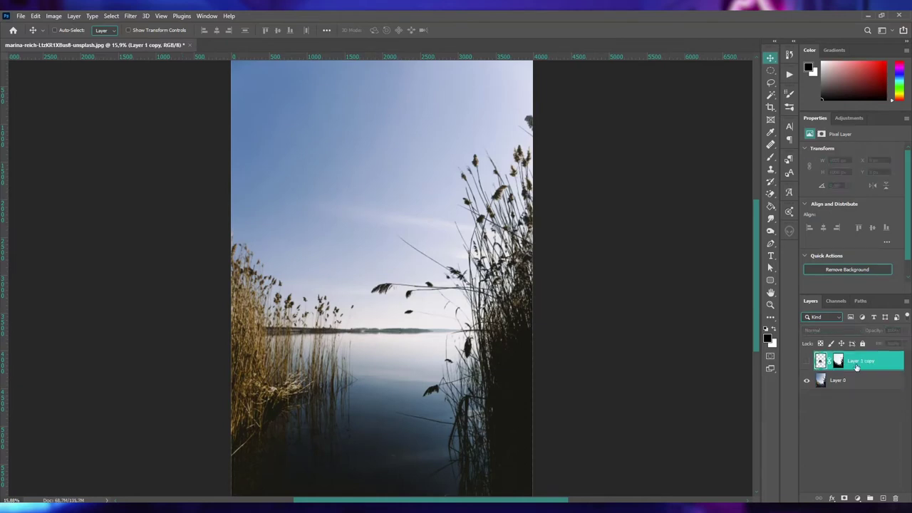
click(806, 361)
key(ctrl+z)
key(ctrl+z)
click(888, 366)
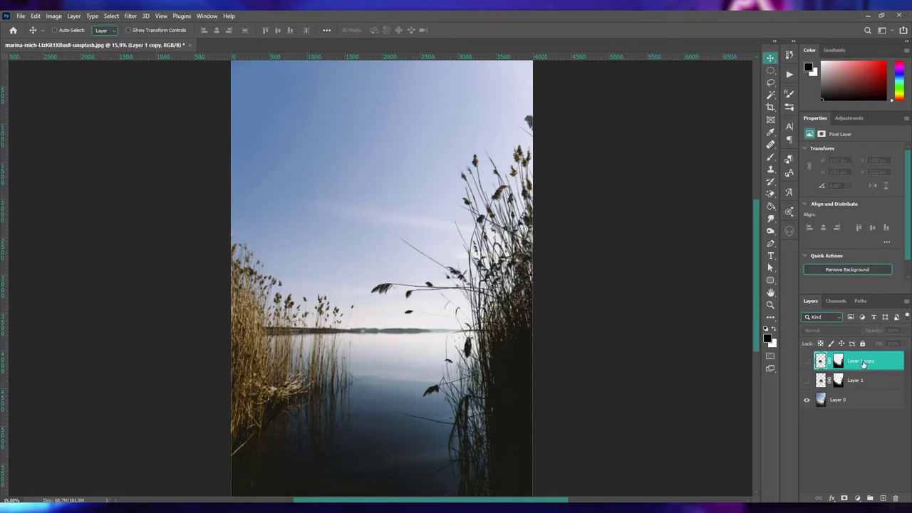
key(ctrl+z)
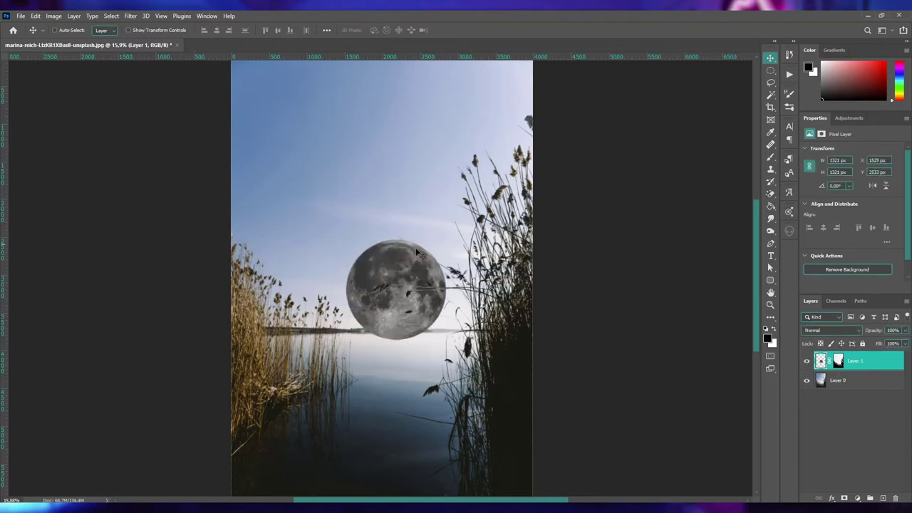
scroll(409, 314, down, 2)
scroll(402, 307, up, 1)
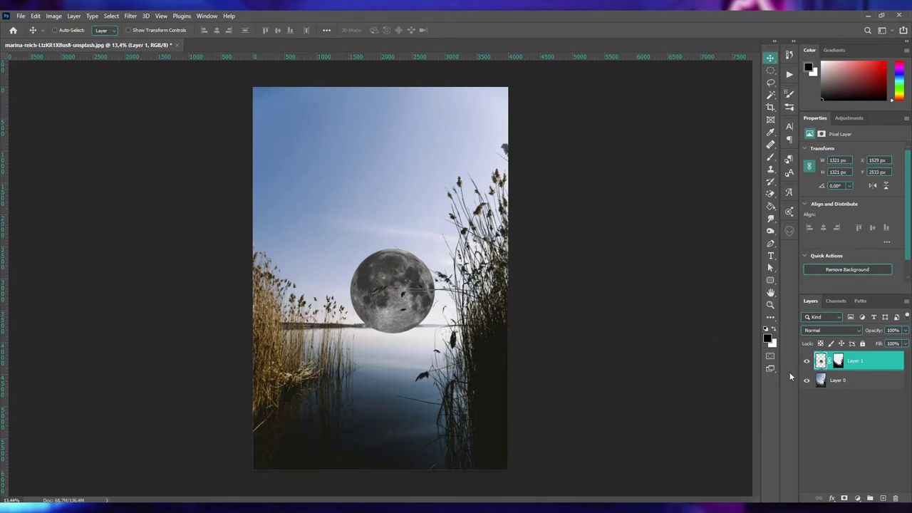
drag(680, 418, 820, 368)
mouse_move(470, 354)
mouse_down()
mouse_move(588, 250)
mouse_move(473, 325)
mouse_up()
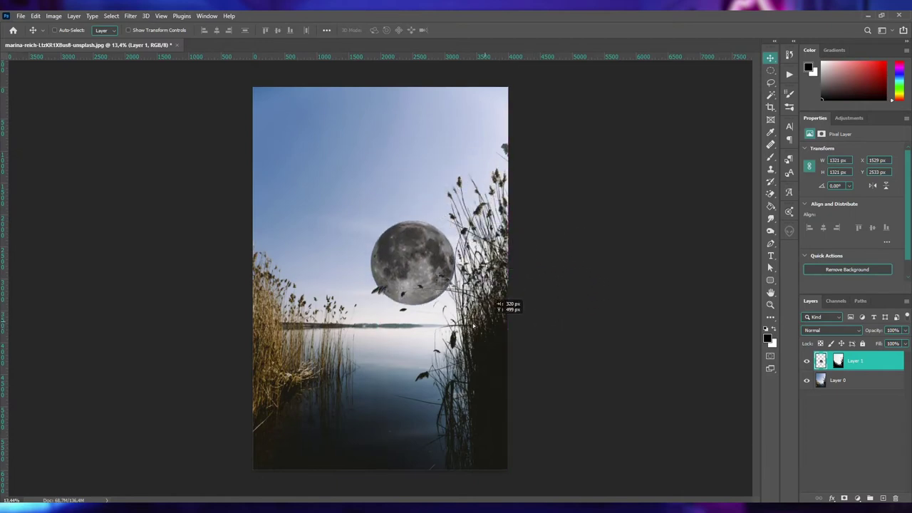
drag(473, 326, 387, 267)
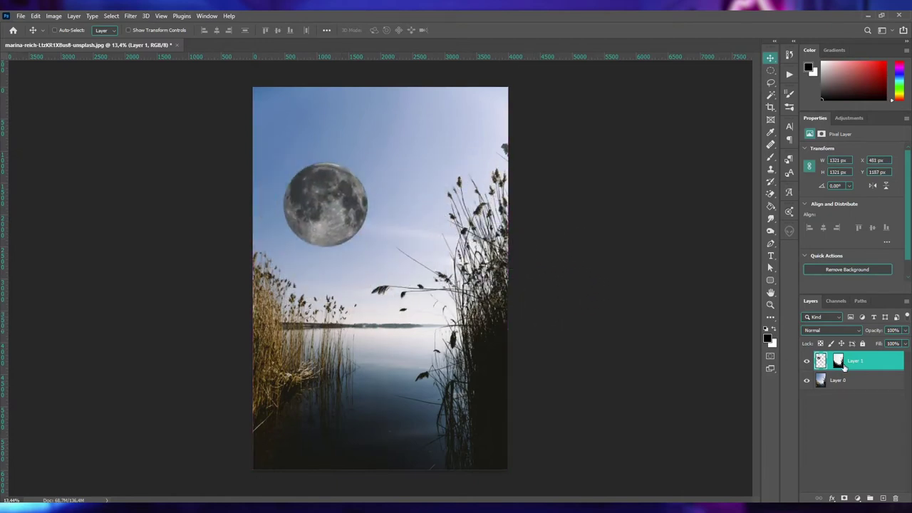
mouse_move(378, 229)
mouse_down()
mouse_move(524, 245)
mouse_move(449, 324)
mouse_move(449, 297)
mouse_up()
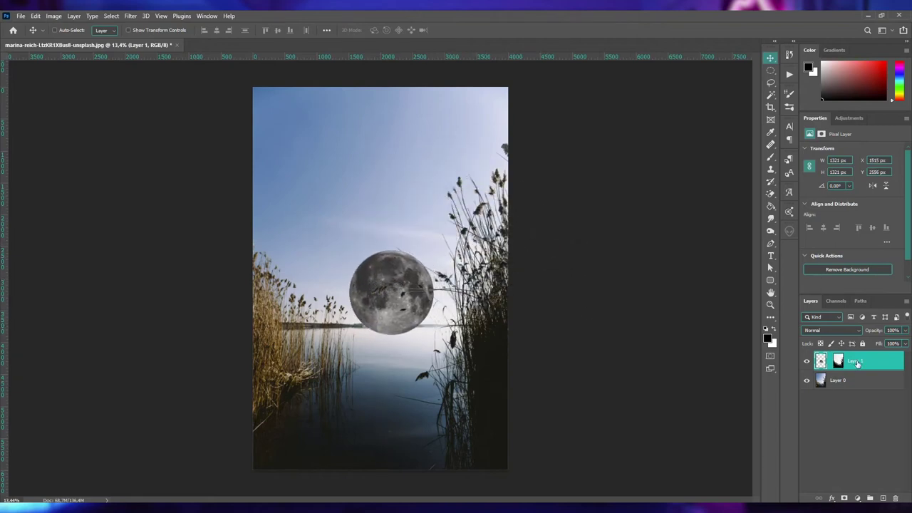
Shift the Layer 1 mask, then move the moon right and up to X 1582 px, Y 2549 px
click(837, 361)
mouse_move(470, 337)
mouse_down()
mouse_move(382, 337)
mouse_move(527, 378)
mouse_move(399, 347)
mouse_move(443, 340)
mouse_up()
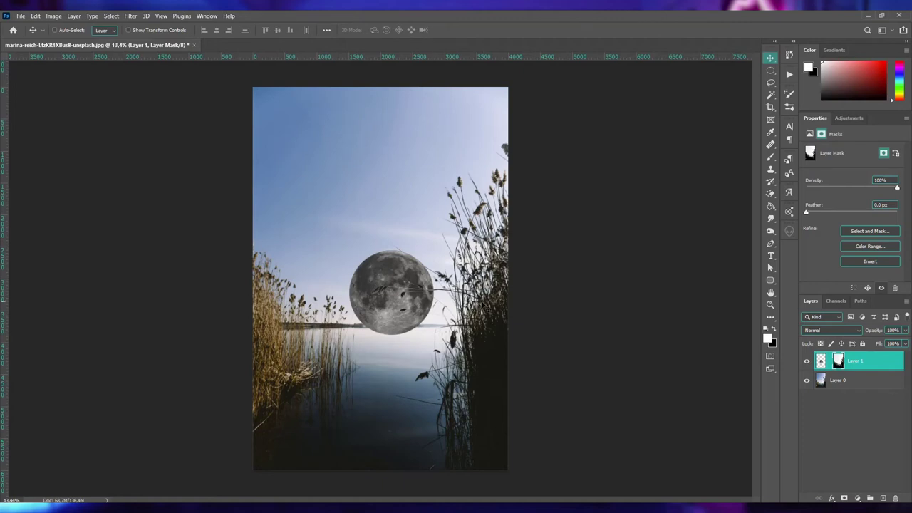
click(821, 361)
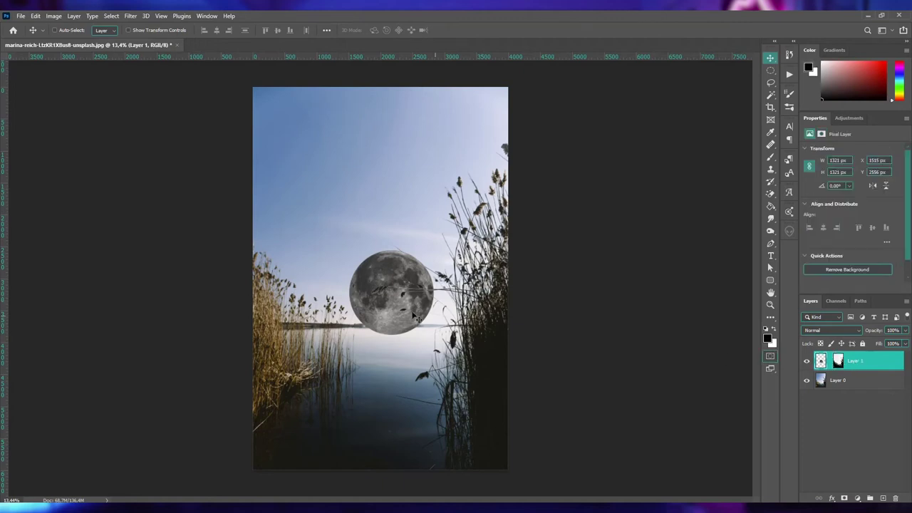
mouse_move(390, 307)
mouse_down()
mouse_move(372, 287)
mouse_move(415, 328)
mouse_up()
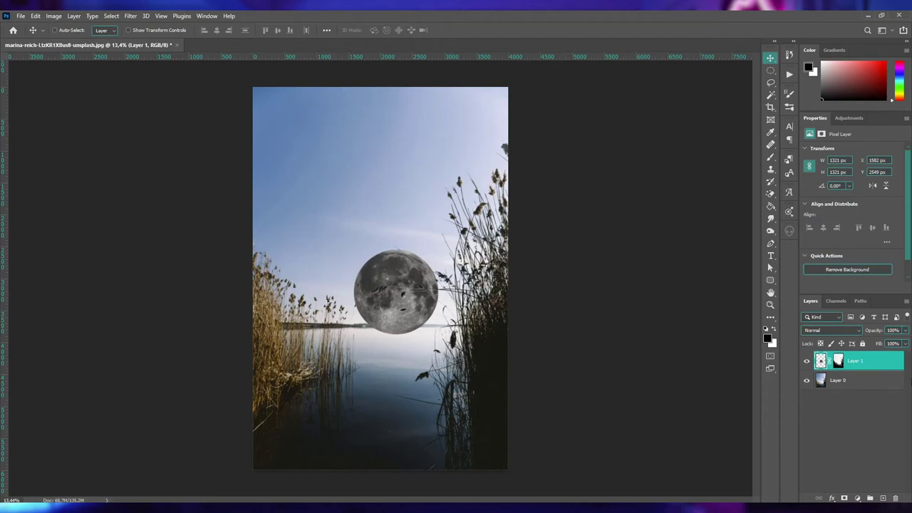
Stamp all visible layers into a new Layer 2 and move Layer 0 to the top
click(843, 382)
click(858, 365)
key(ctrl+shift+alt+e)
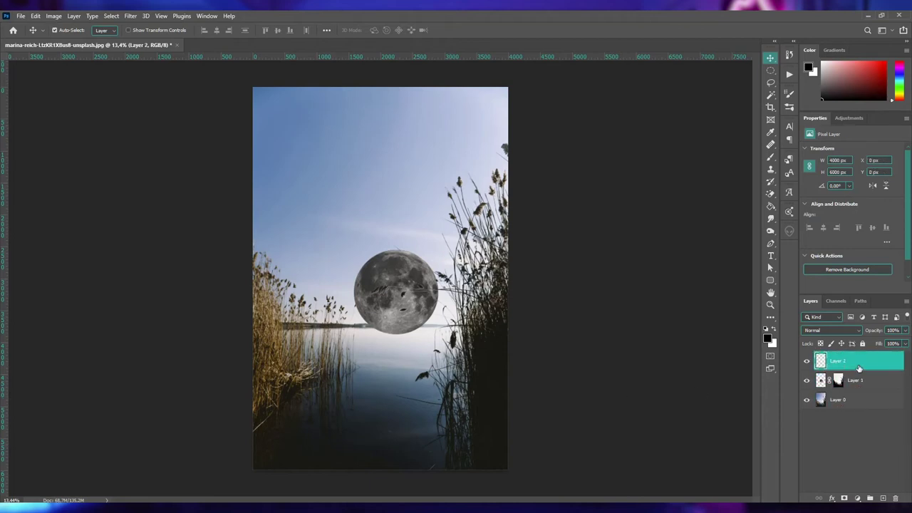
click(855, 384)
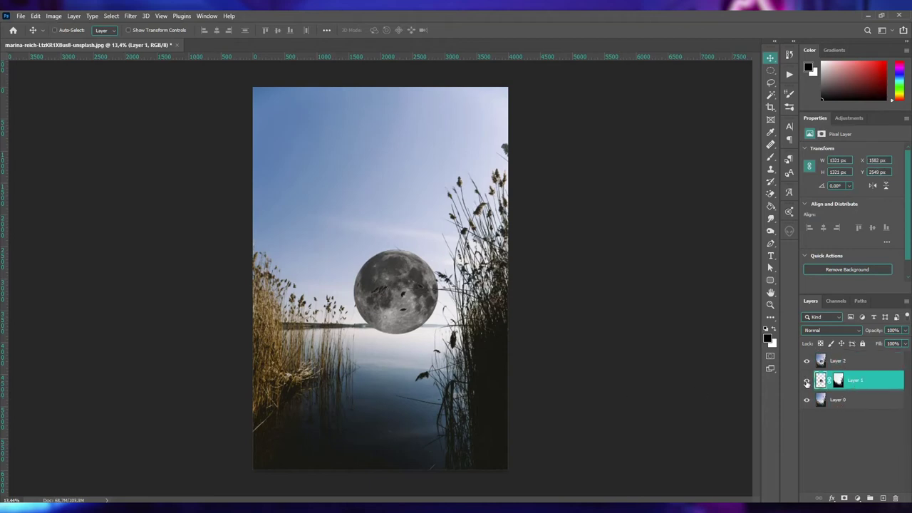
click(862, 403)
ctrl+click(859, 360)
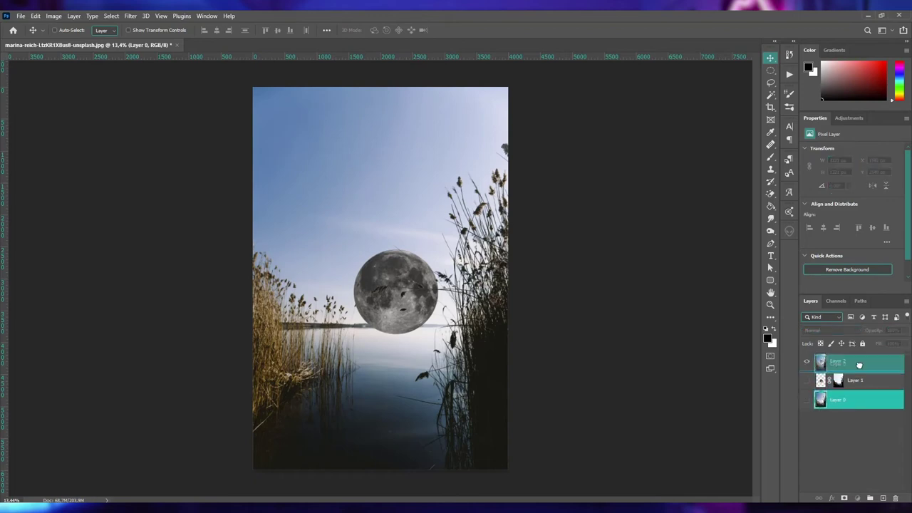
drag(859, 400, 815, 366)
Hide the moon layer and add a white layer mask to Layer 0
click(807, 361)
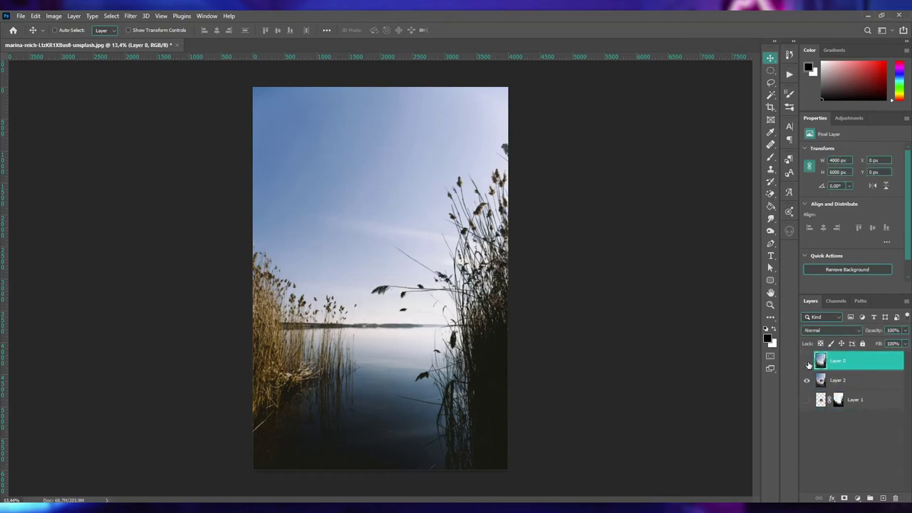
click(807, 362)
click(807, 362)
click(807, 361)
click(807, 362)
click(845, 498)
Fill Layer 0's mask solid black, revealing the merged moon from Layer 2
key(g)
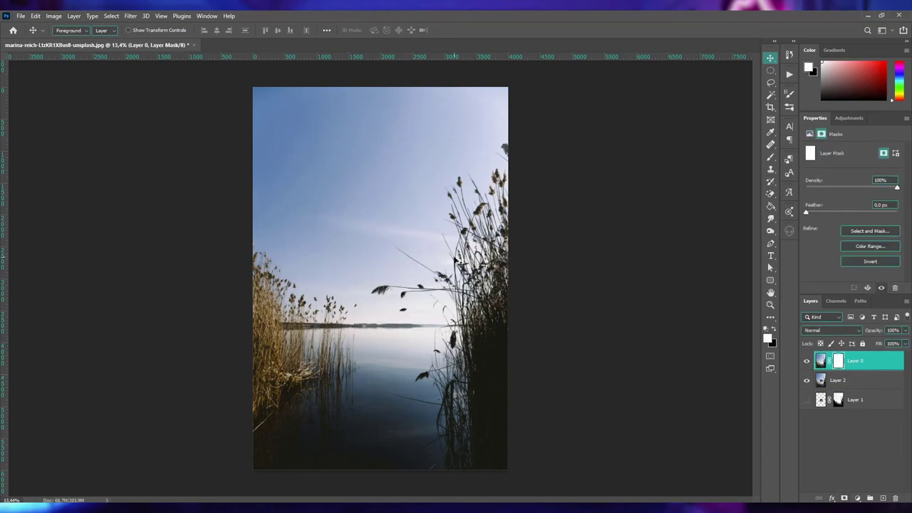
key(x)
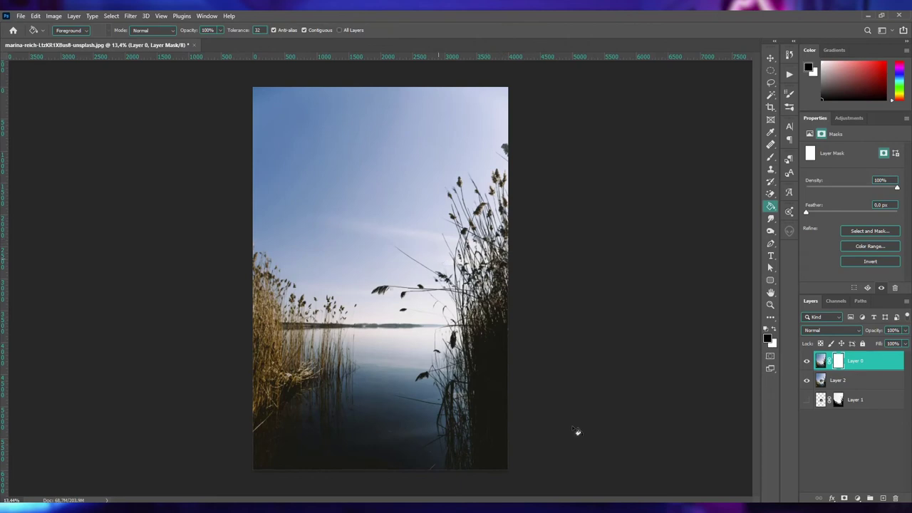
key(alt+BackSpace)
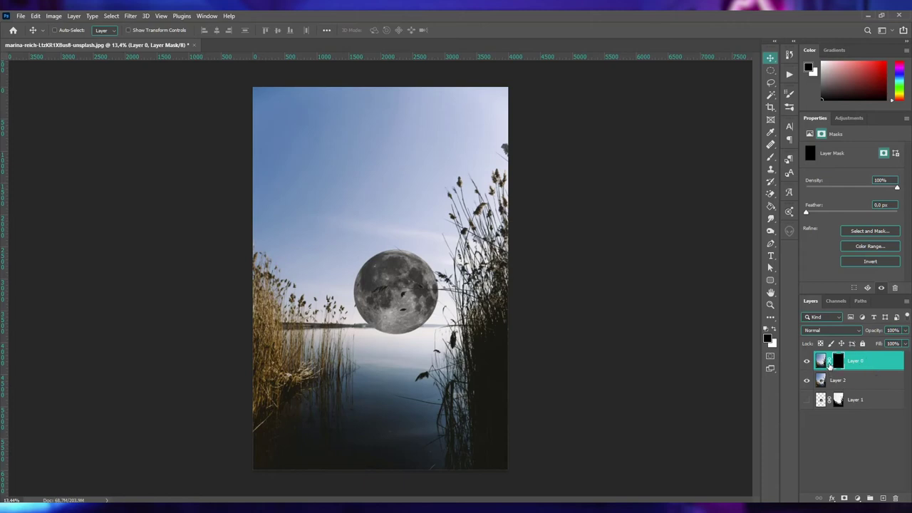
click(827, 363)
click(839, 362)
mouse_move(436, 278)
mouse_down()
mouse_move(459, 270)
mouse_move(349, 267)
mouse_move(479, 267)
mouse_move(317, 265)
mouse_move(449, 265)
mouse_move(344, 262)
mouse_up()
Desaturate the merged Layer 2 to Saturation -73 with Hue/Saturation
click(860, 387)
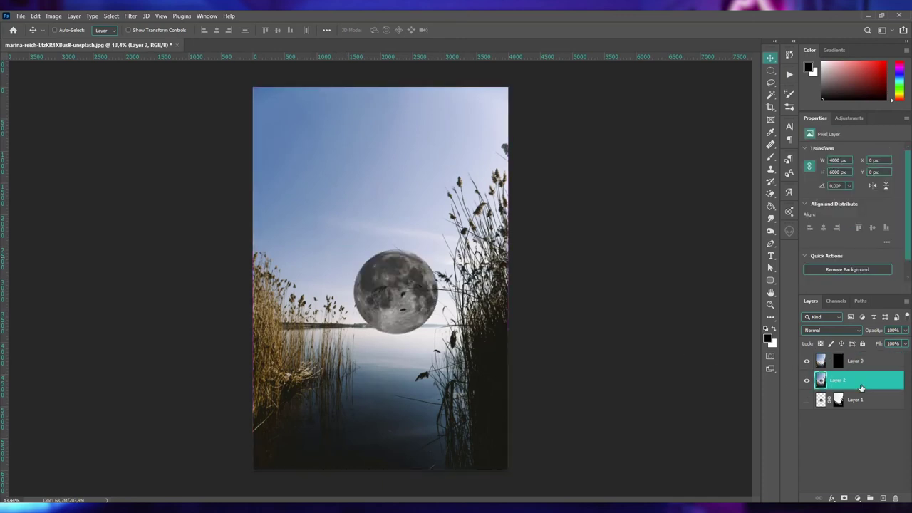
key(ctrl+u)
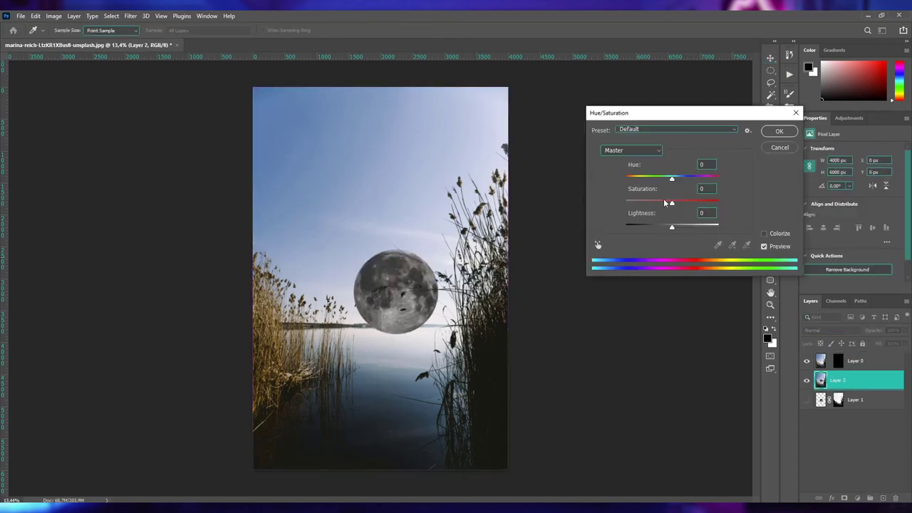
drag(630, 208, 638, 203)
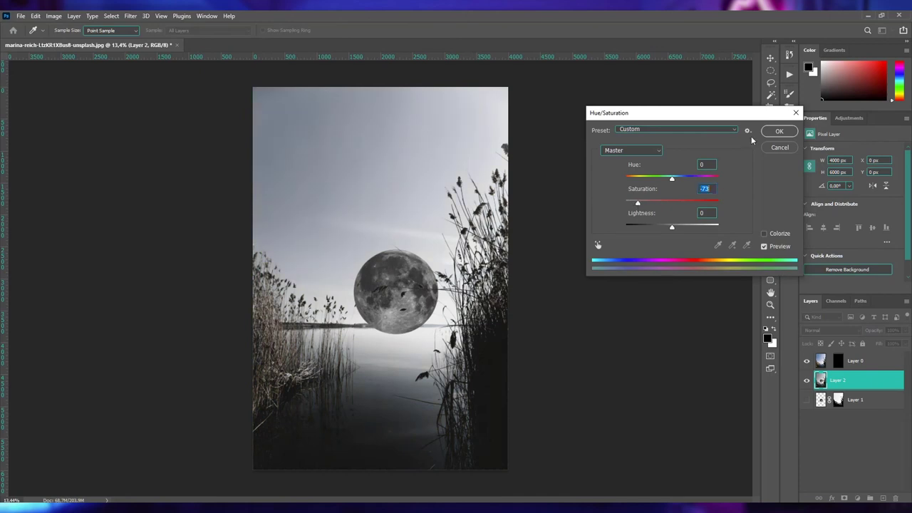
click(777, 132)
click(838, 361)
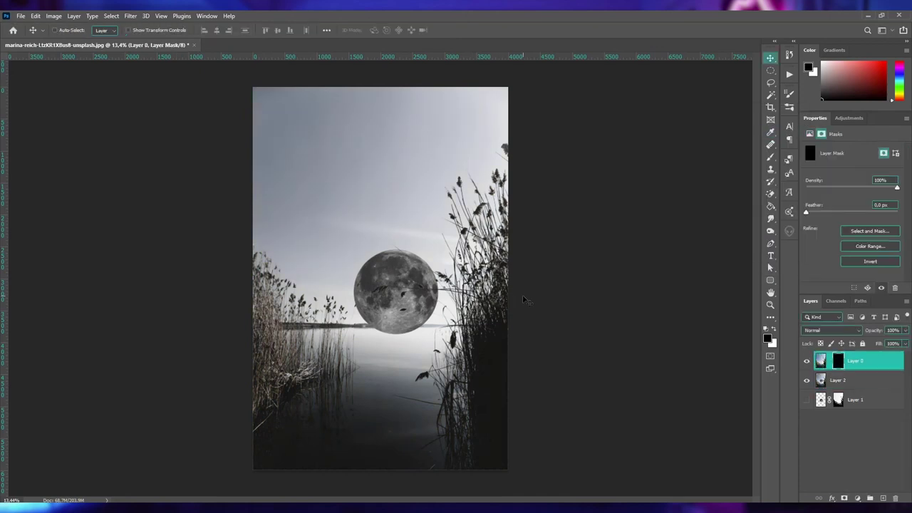
Drag Layer 0's black mask to the left on the canvas
mouse_move(413, 292)
mouse_down()
mouse_move(357, 290)
mouse_move(495, 272)
mouse_move(275, 290)
mouse_move(395, 288)
mouse_move(455, 301)
mouse_up()
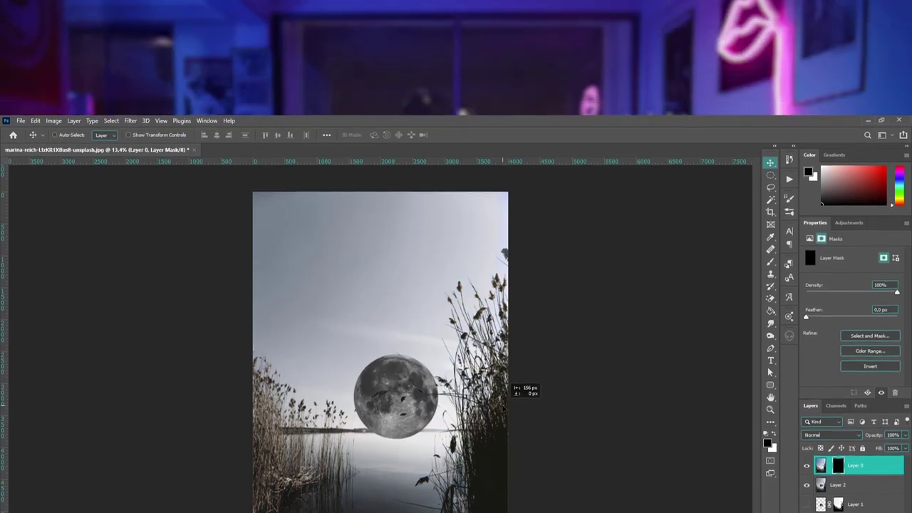